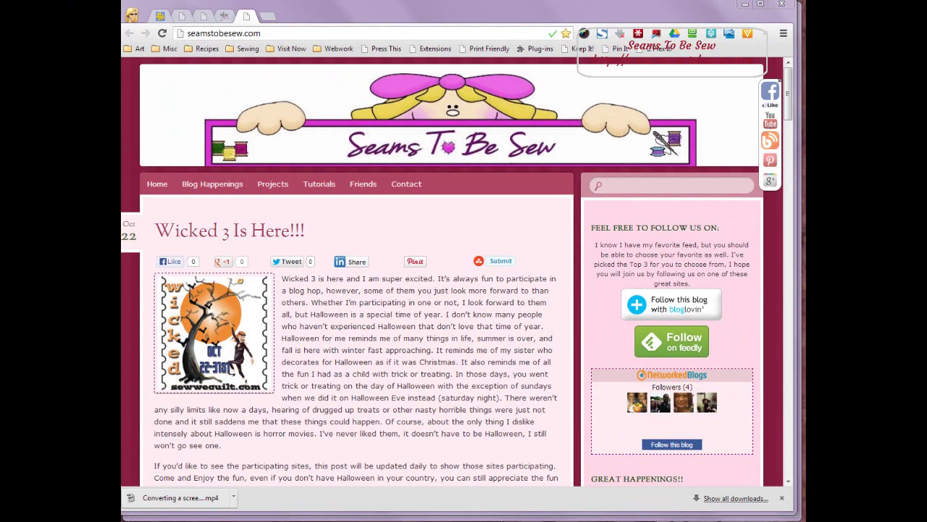
- Minimize the browser window and switch to the EQ7 block drawing
{"action": "left_click", "coordinate": [749, 4]}
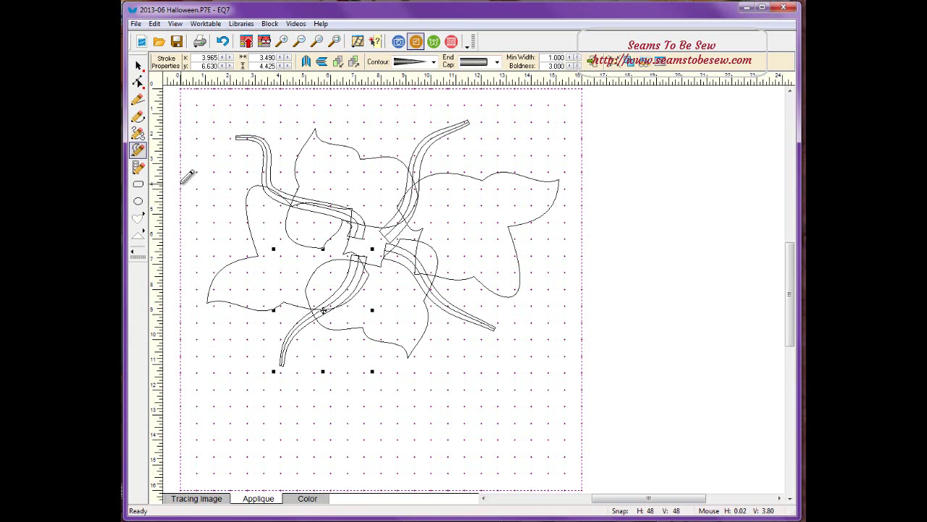
- Try a round patch about 4.6 by 4.7 in over the center of the leaf motif and delete it
{"action": "left_click", "coordinate": [138, 202]}
{"action": "left_click", "coordinate": [140, 221]}
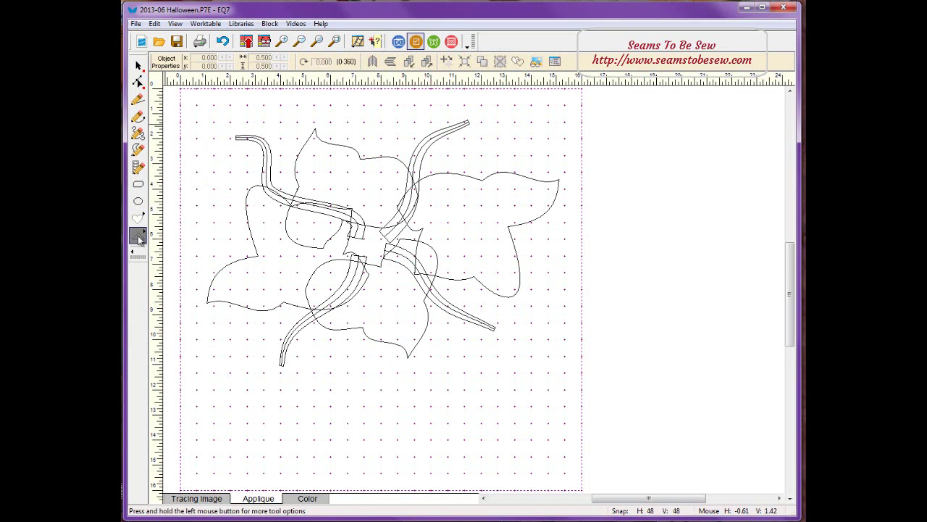
{"action": "left_click", "coordinate": [170, 224]}
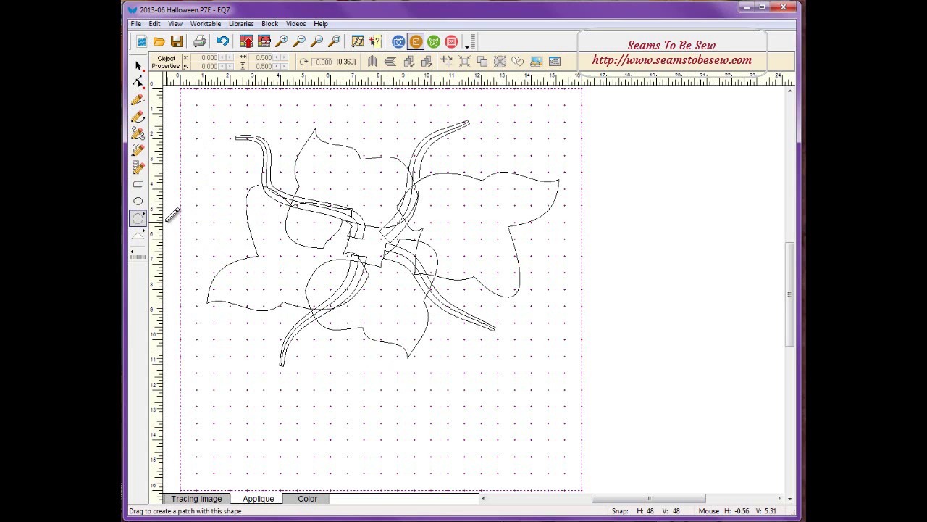
{"action": "left_click_drag", "start_coordinate": [316, 231], "coordinate": [435, 236]}
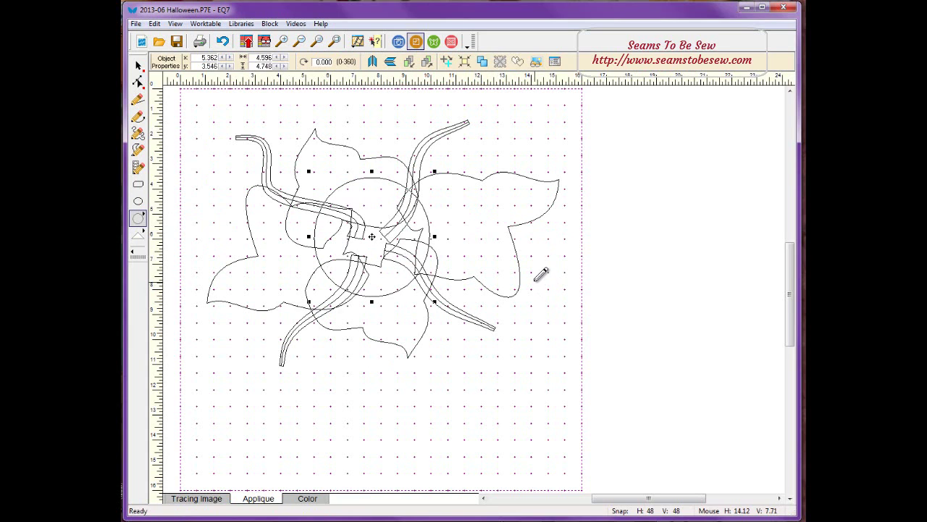
{"action": "key", "text": "Delete"}
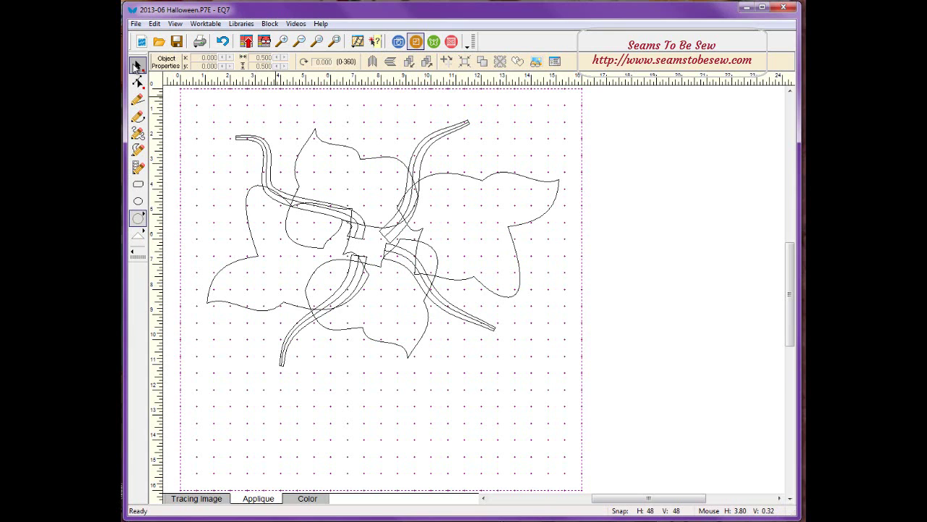
- Move the large leaf on the motif's right side inward to about X 7.4, Y 3.56
{"action": "left_click", "coordinate": [136, 66]}
{"action": "left_click", "coordinate": [492, 174]}
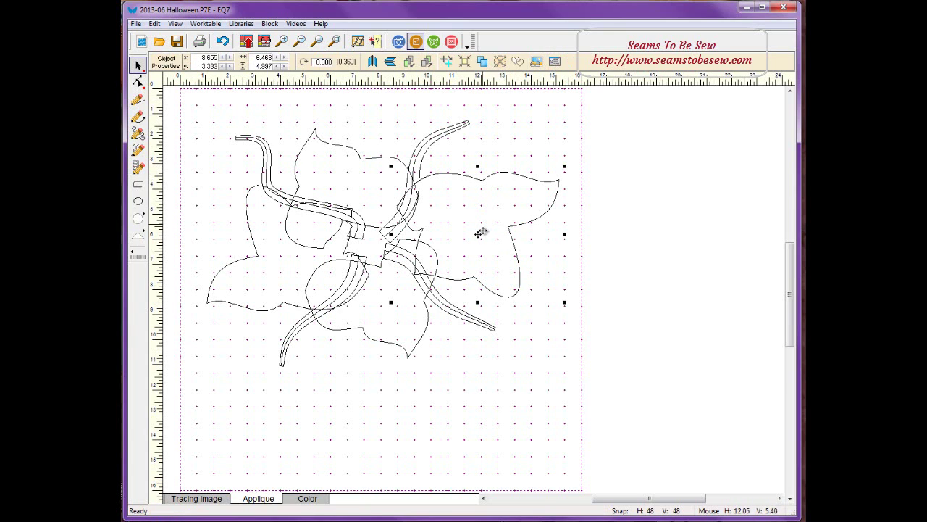
{"action": "left_click_drag", "start_coordinate": [479, 233], "coordinate": [449, 240]}
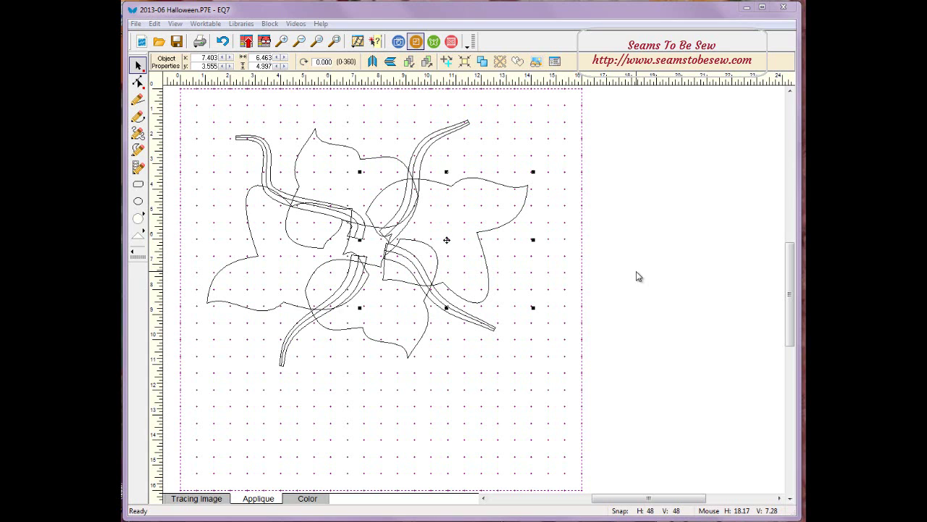
- Bring up the on-screen rulers and arrange two horizontal and two vertical ones as guides framing the motif's center
{"action": "left_click", "coordinate": [768, 420]}
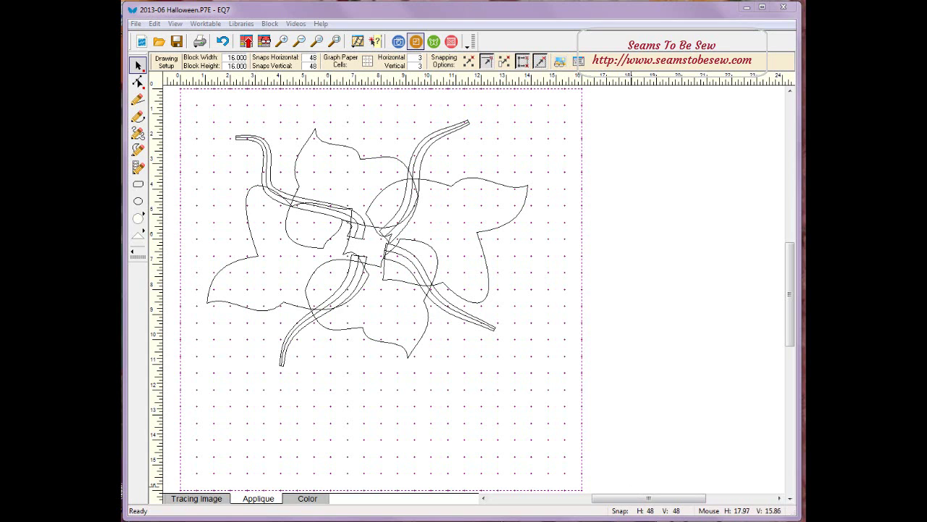
{"action": "left_click", "coordinate": [728, 520]}
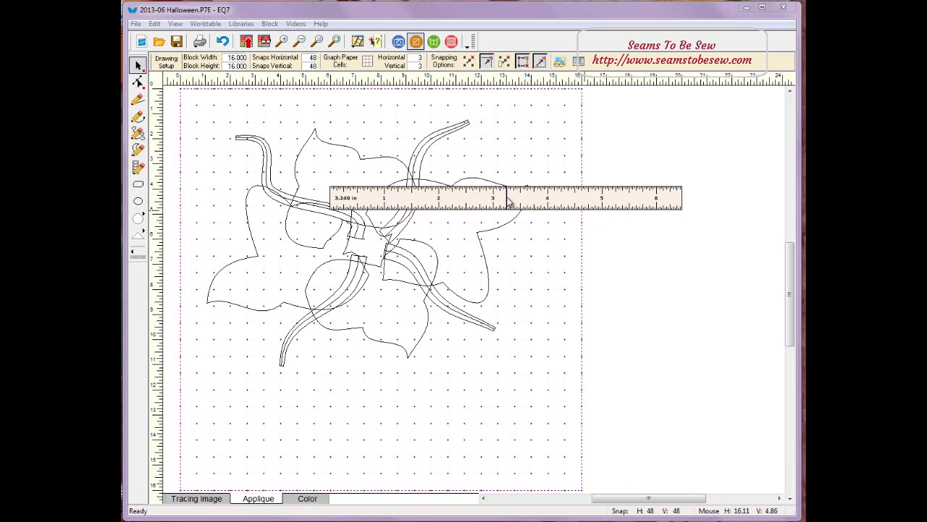
{"action": "left_click_drag", "start_coordinate": [544, 199], "coordinate": [493, 203]}
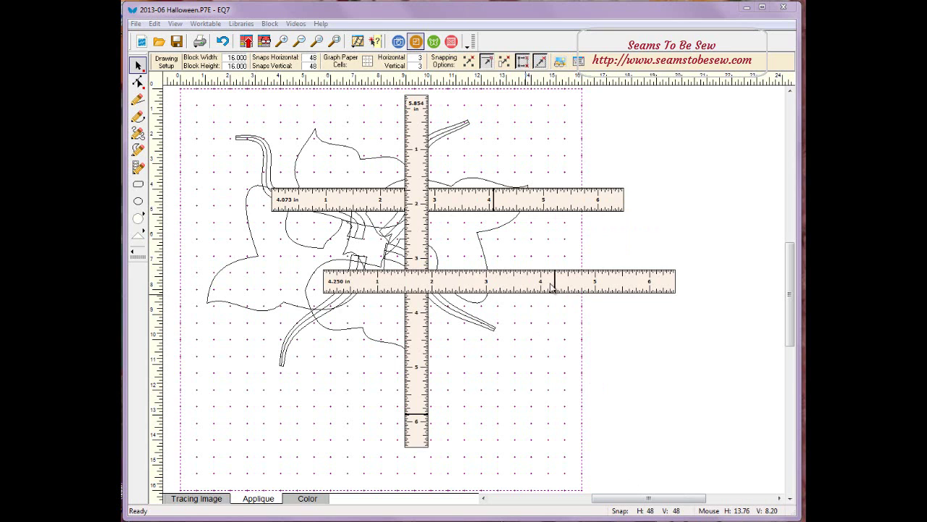
{"action": "left_click_drag", "start_coordinate": [555, 282], "coordinate": [510, 294]}
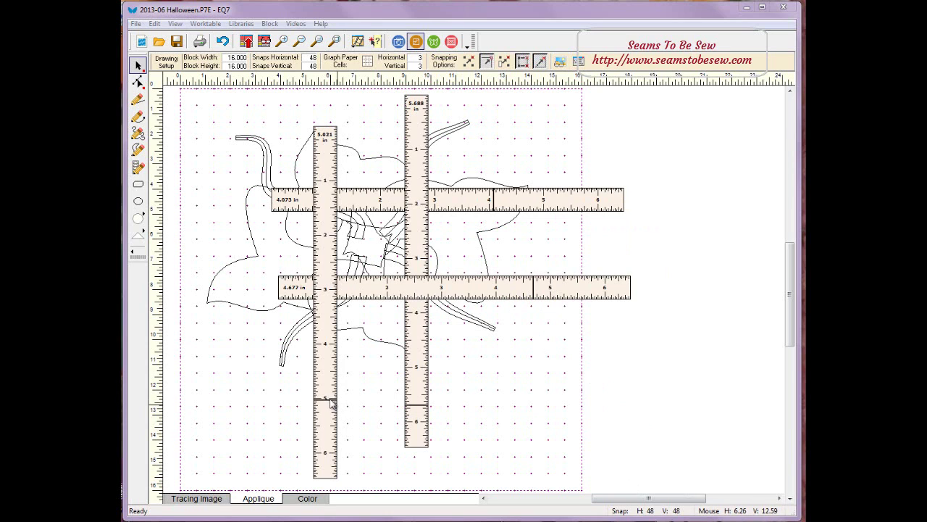
{"action": "left_click_drag", "start_coordinate": [331, 403], "coordinate": [324, 366]}
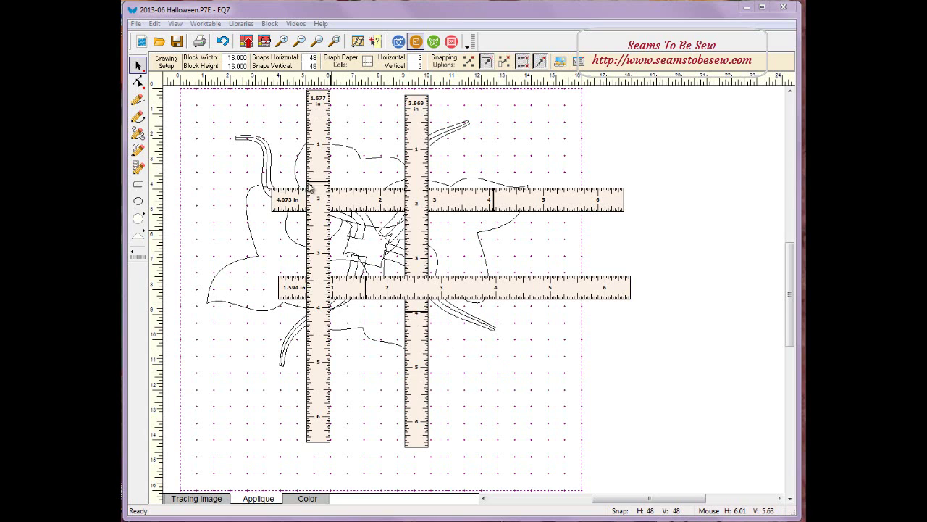
- Try to move the motif off the block with an incomplete selection, and undo the move
{"action": "left_click", "coordinate": [136, 66]}
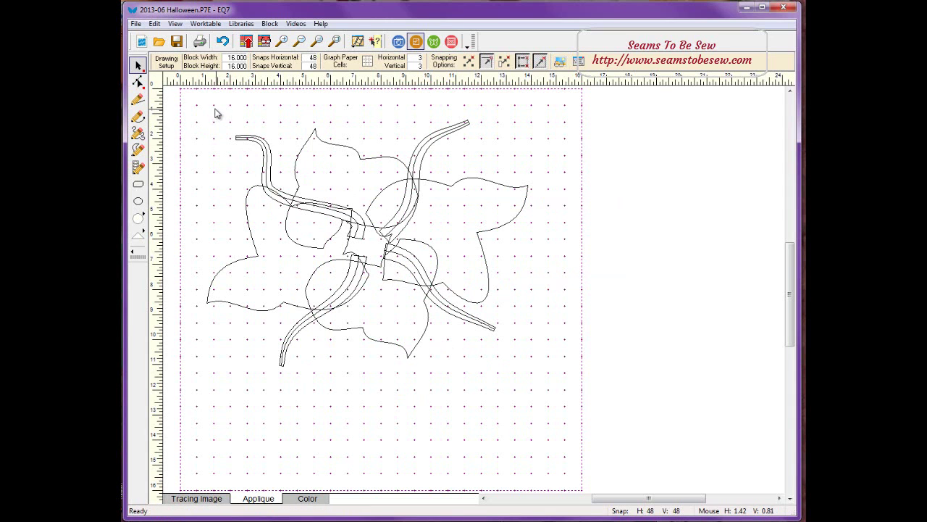
{"action": "mouse_move", "coordinate": [212, 105]}
{"action": "left_mouse_down"}
{"action": "mouse_move", "coordinate": [340, 174]}
{"action": "mouse_move", "coordinate": [556, 386]}
{"action": "left_mouse_up"}
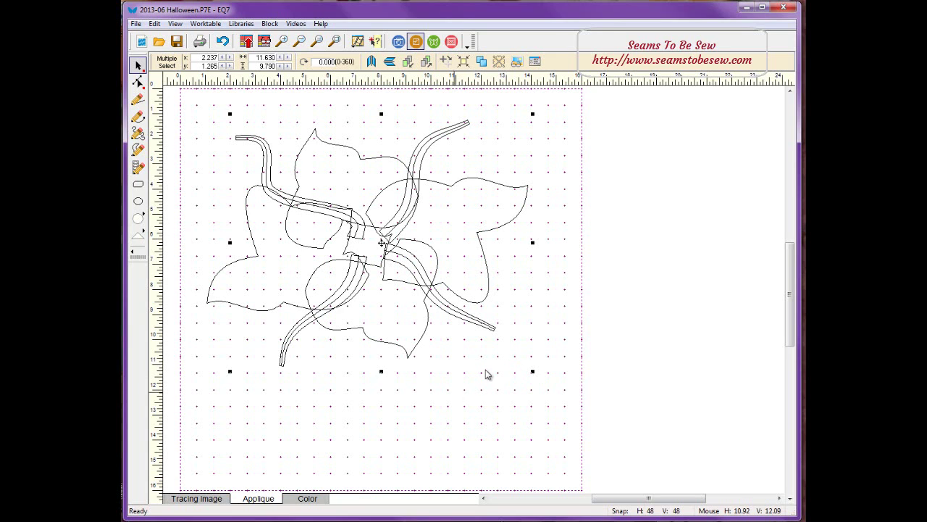
{"action": "left_click_drag", "start_coordinate": [381, 243], "coordinate": [603, 245]}
{"action": "key", "text": "ctrl+z"}
{"action": "left_click", "coordinate": [197, 110]}
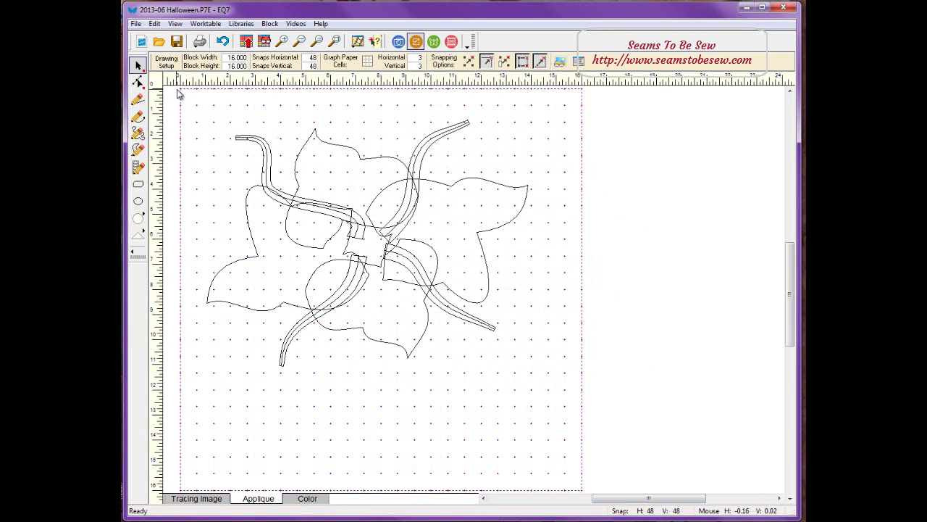
- Select all the motif pieces, move them beside the block to about X 14.47, Y 1.29, and activate the straight line tool
{"action": "left_click_drag", "start_coordinate": [184, 90], "coordinate": [553, 414]}
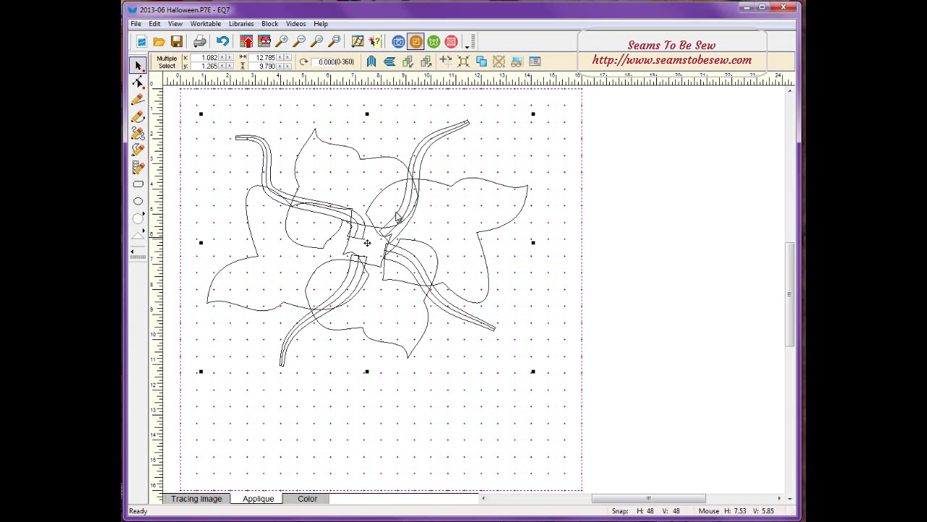
{"action": "left_click_drag", "start_coordinate": [368, 245], "coordinate": [703, 244]}
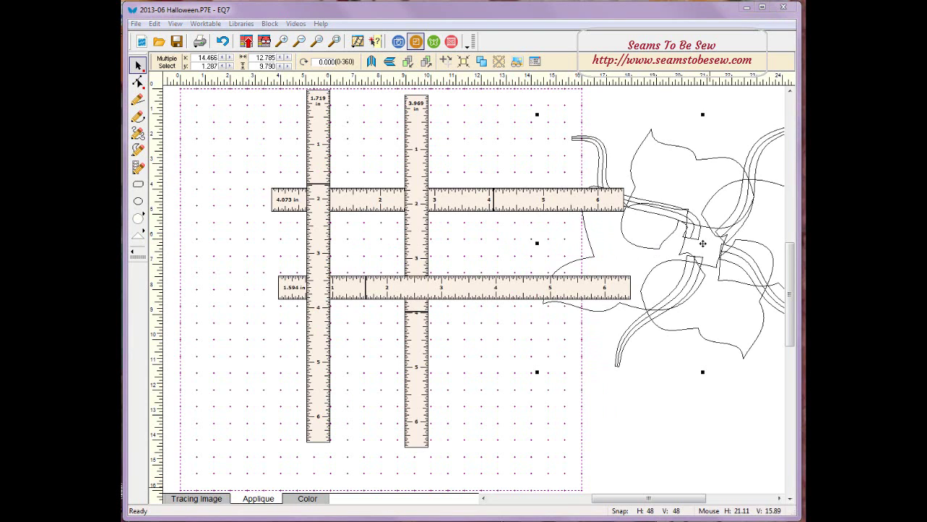
{"action": "left_click", "coordinate": [138, 99]}
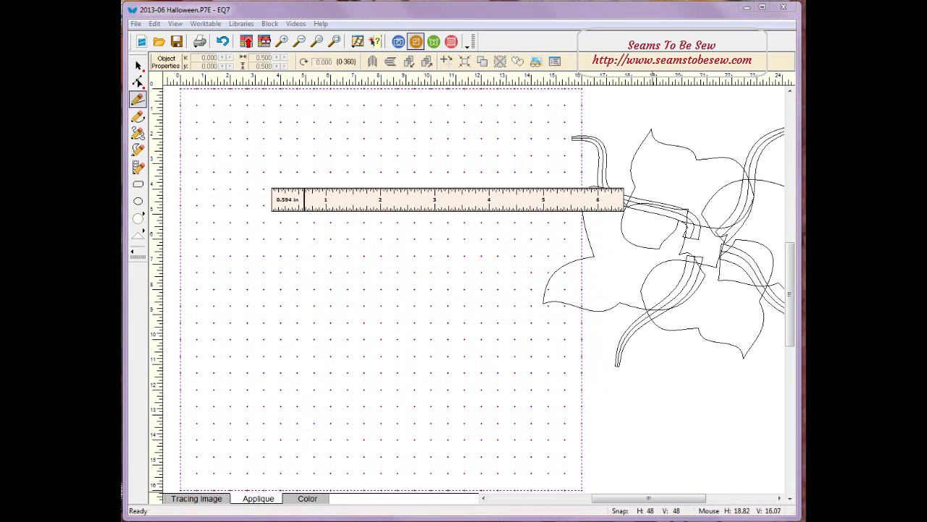
- Examine the on-screen ruler's calibration, update, language, licence and appearance options, leaving them unchanged
{"action": "right_click", "coordinate": [510, 196]}
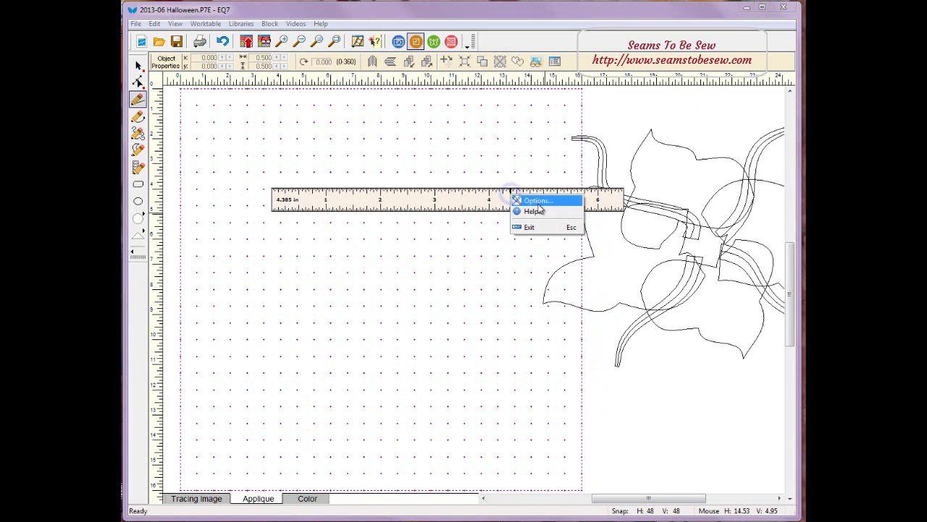
{"action": "left_click", "coordinate": [540, 200]}
{"action": "left_click", "coordinate": [340, 159]}
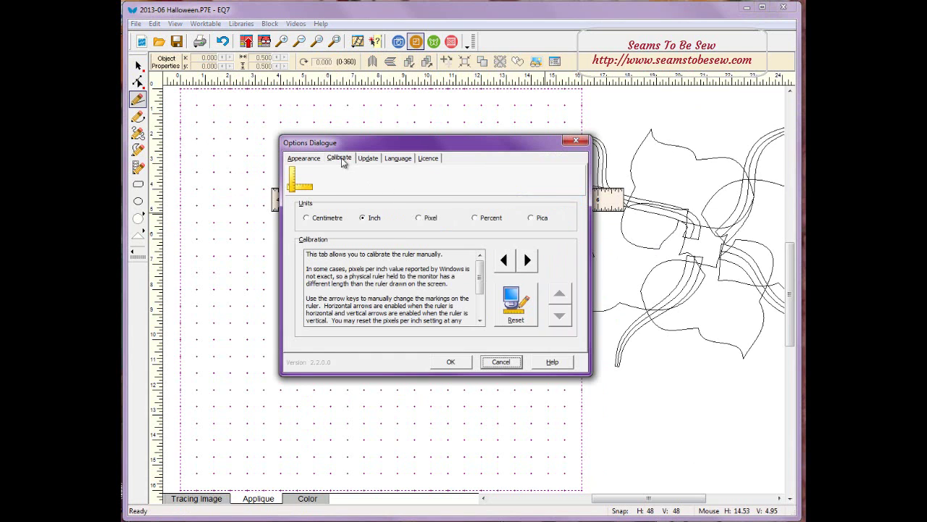
{"action": "left_click", "coordinate": [369, 160]}
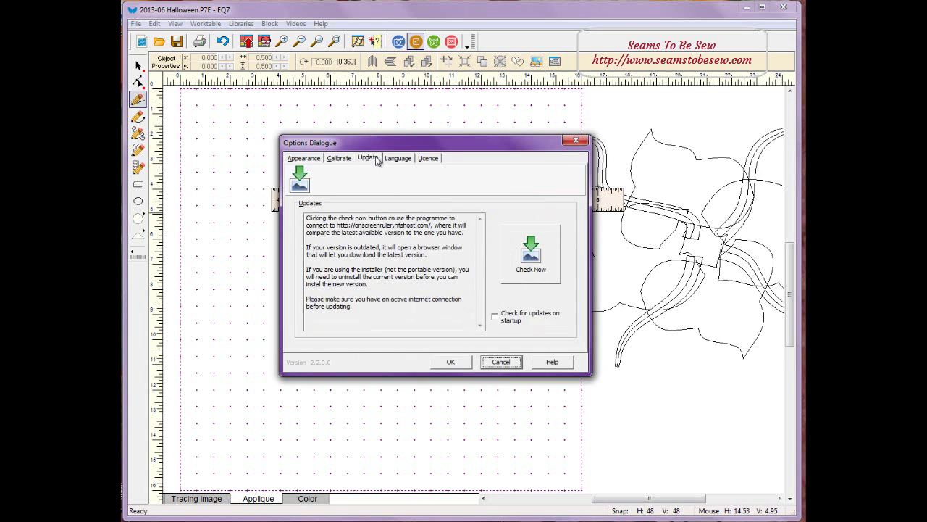
{"action": "left_click", "coordinate": [396, 159]}
{"action": "left_click", "coordinate": [429, 158]}
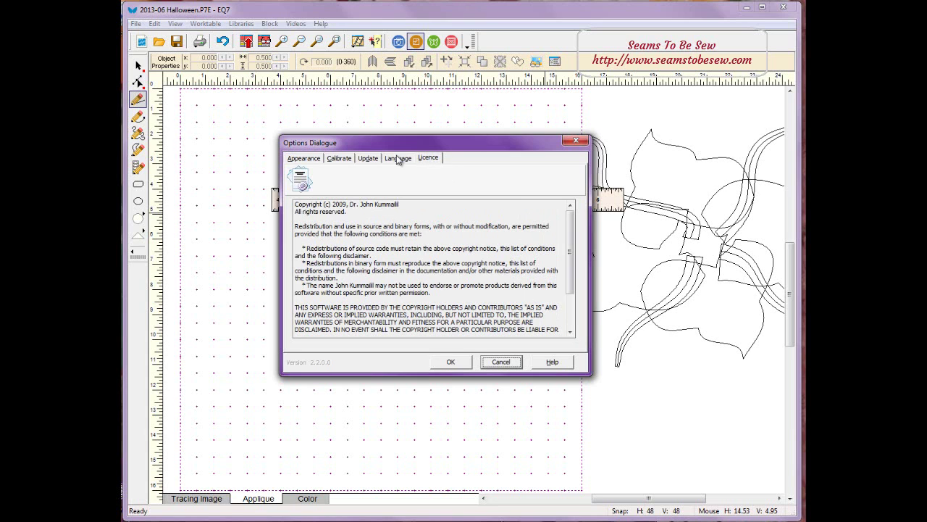
{"action": "left_click", "coordinate": [337, 159]}
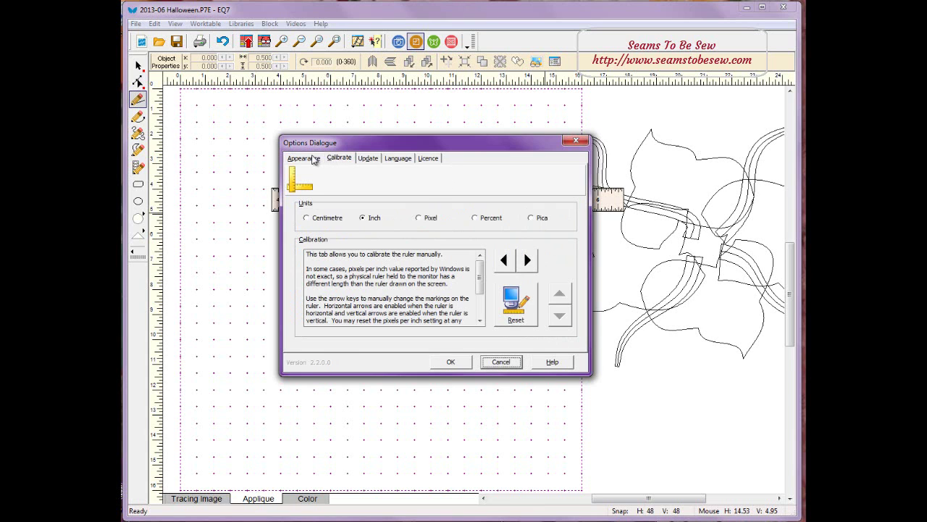
{"action": "left_click", "coordinate": [314, 160]}
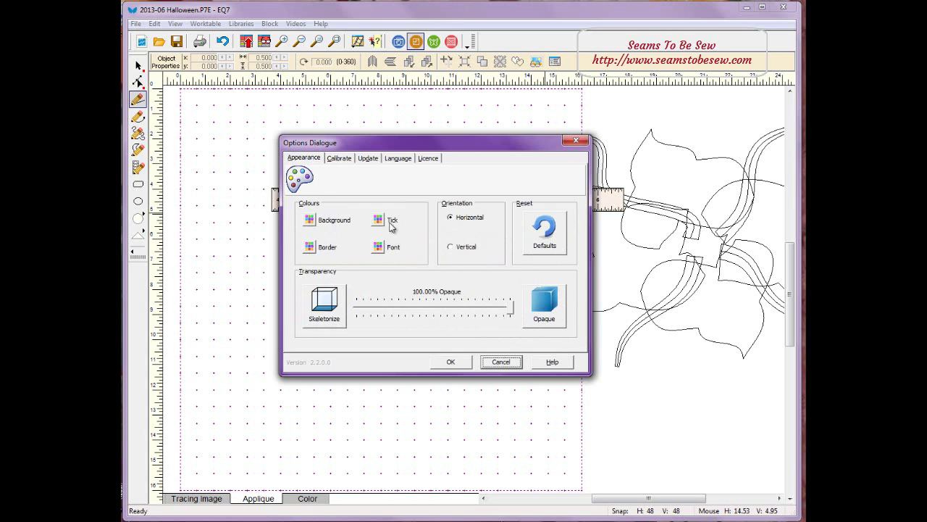
{"action": "left_click", "coordinate": [501, 362]}
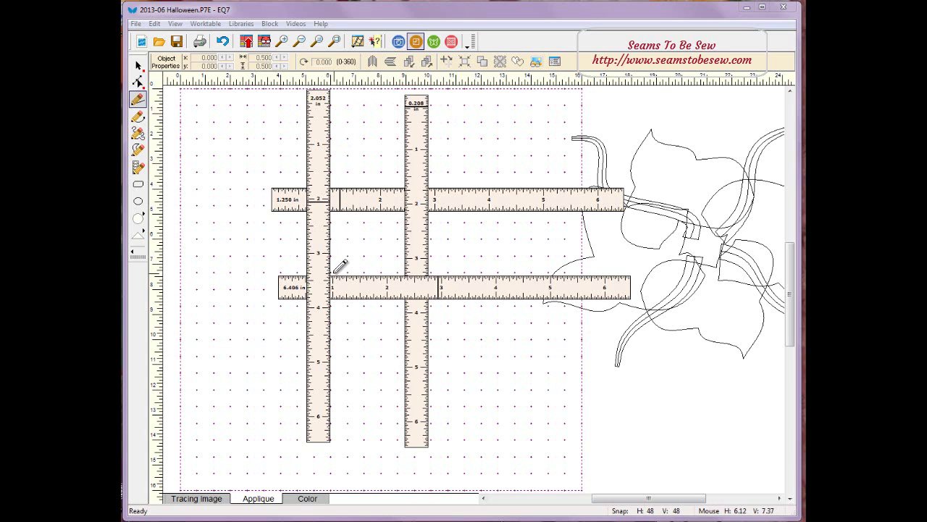
- Draw a four-sided patch along the ruler guides at the motif's center and check the motif on the color layer
{"action": "mouse_move", "coordinate": [332, 272]}
{"action": "left_mouse_down"}
{"action": "mouse_move", "coordinate": [332, 206]}
{"action": "mouse_move", "coordinate": [364, 204]}
{"action": "mouse_move", "coordinate": [332, 201]}
{"action": "mouse_move", "coordinate": [400, 201]}
{"action": "mouse_move", "coordinate": [401, 271]}
{"action": "mouse_move", "coordinate": [333, 272]}
{"action": "left_mouse_up"}
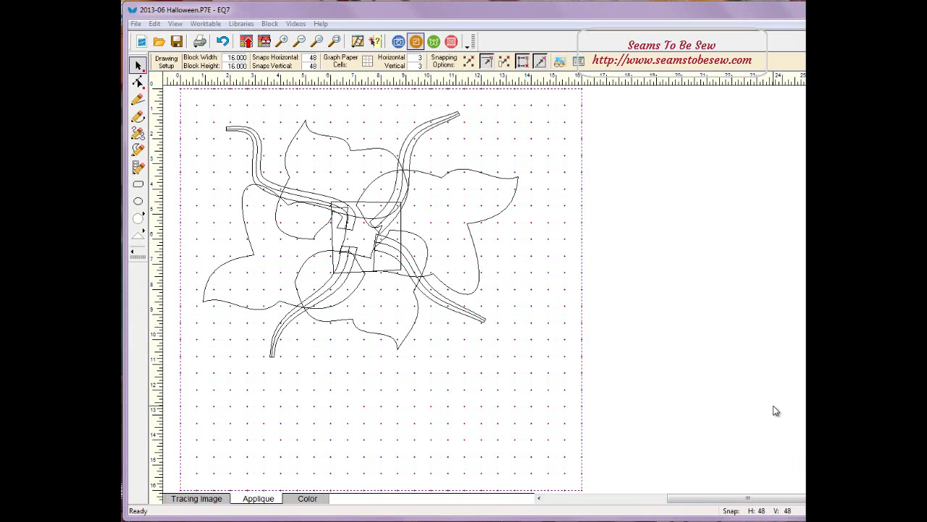
{"action": "left_click", "coordinate": [306, 499]}
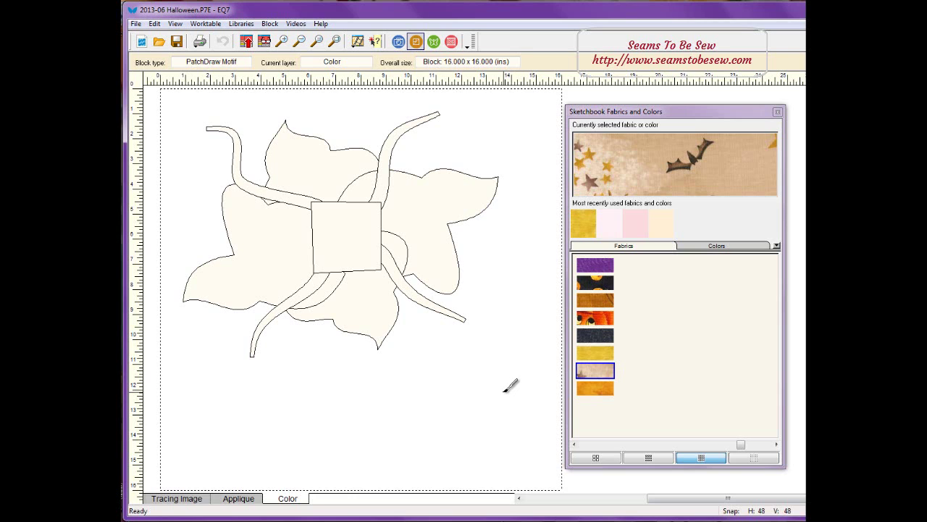
{"action": "left_click", "coordinate": [238, 498]}
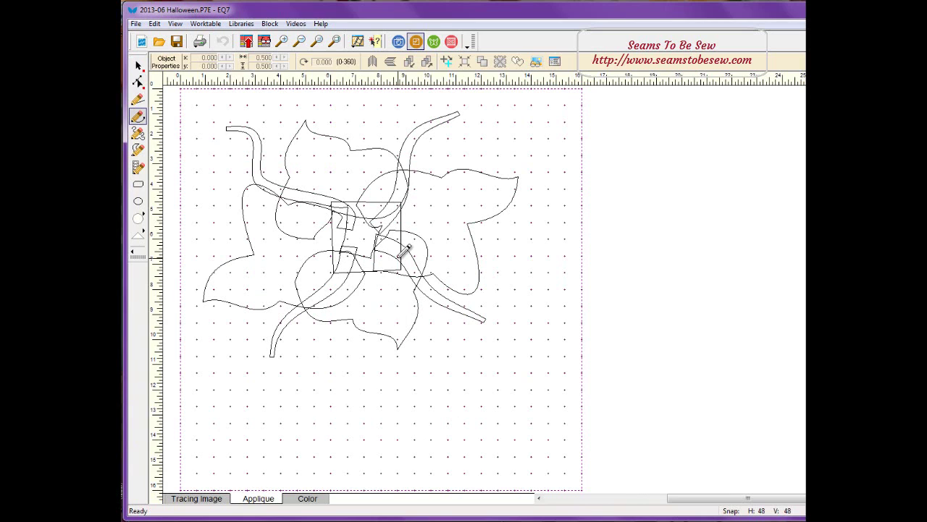
- Inspect the editable nodes of the large right leaf and the top edge of the center square
{"action": "left_click", "coordinate": [137, 82]}
{"action": "left_click", "coordinate": [352, 202]}
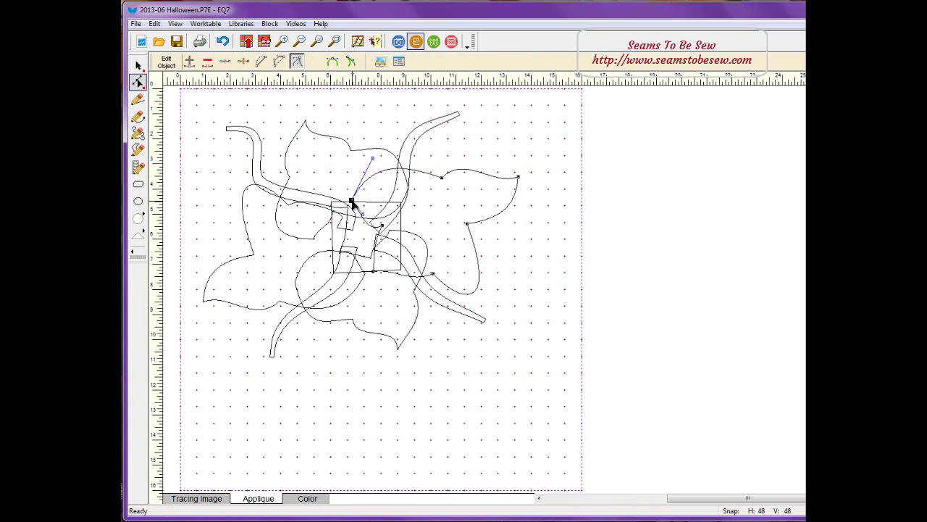
{"action": "left_click", "coordinate": [369, 202]}
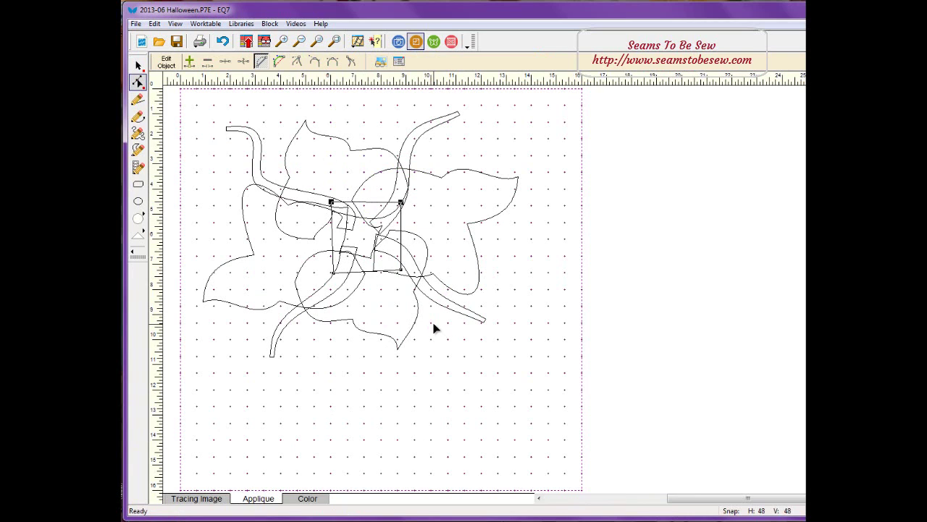
{"action": "left_click", "coordinate": [512, 285]}
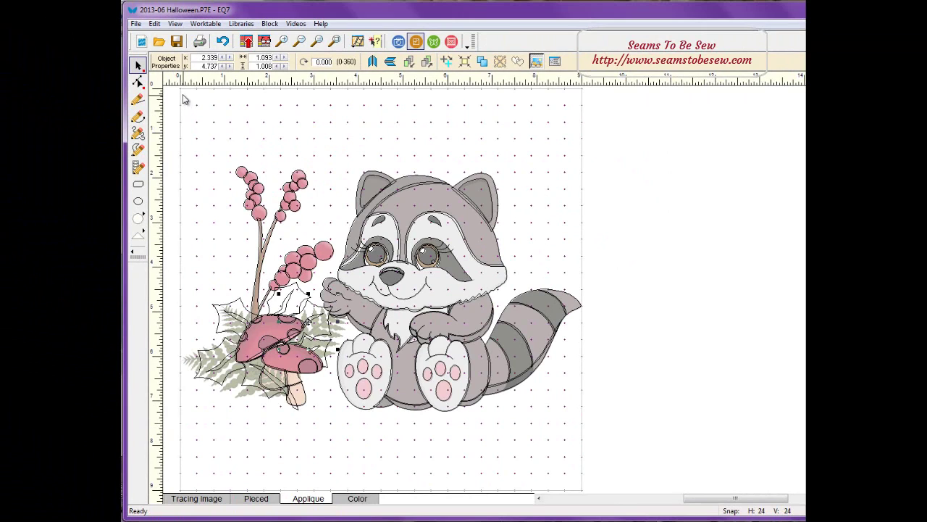
- Select all the raccoon applique patches and move them off the tracing image to about X 8.66, Y 1.69
{"action": "left_click_drag", "start_coordinate": [183, 95], "coordinate": [580, 489]}
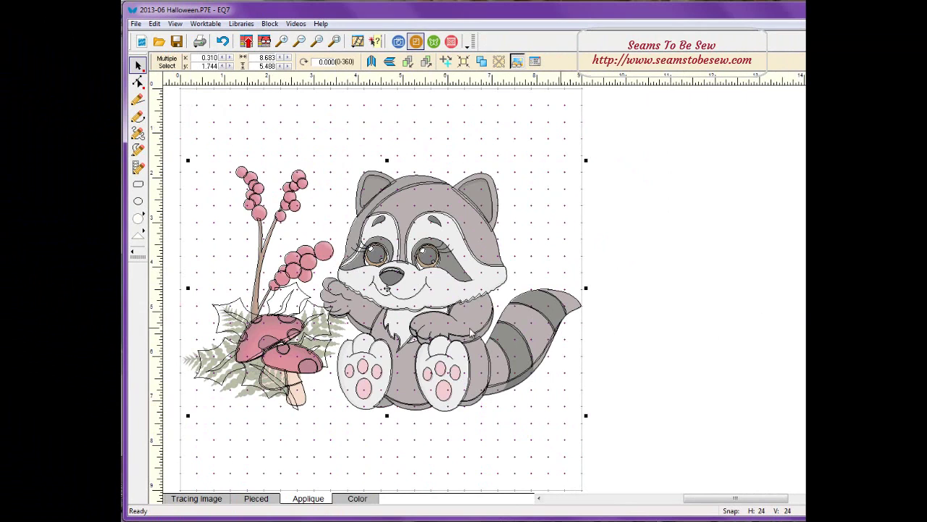
{"action": "left_click_drag", "start_coordinate": [387, 289], "coordinate": [761, 288]}
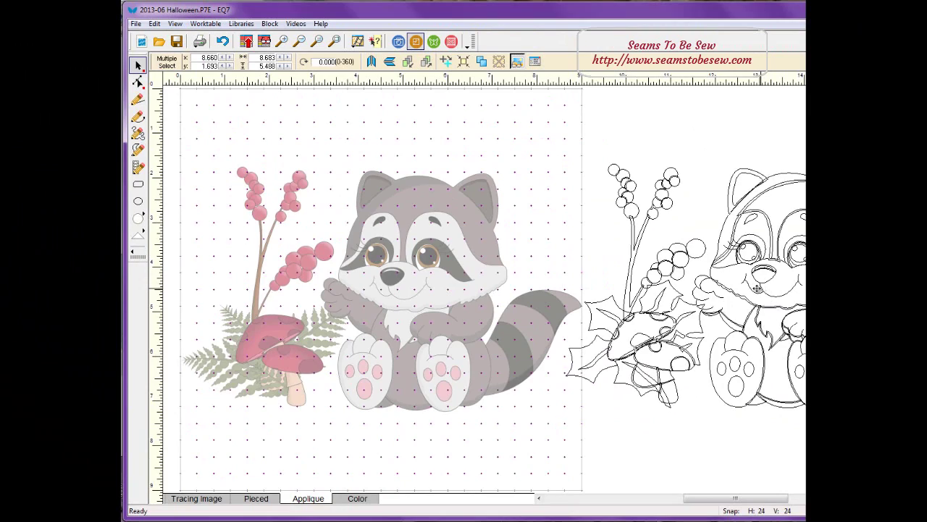
- Move the raccoon patches back over the tracing image to about X 0.32, Y 1.76, and check the outline alignment up close
{"action": "mouse_move", "coordinate": [758, 286]}
{"action": "left_mouse_down"}
{"action": "mouse_move", "coordinate": [381, 290]}
{"action": "mouse_move", "coordinate": [389, 291]}
{"action": "left_mouse_up"}
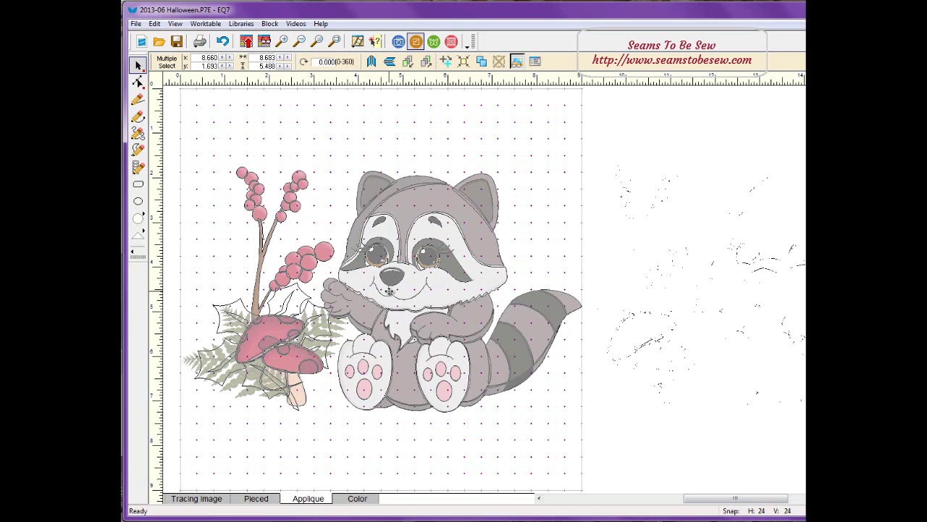
{"action": "left_click_drag", "start_coordinate": [389, 291], "coordinate": [388, 291]}
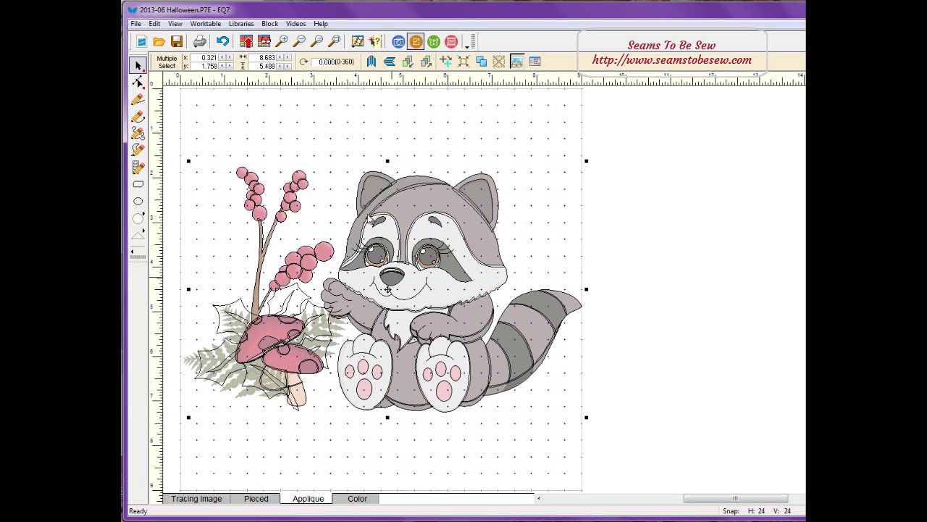
{"action": "left_click", "coordinate": [282, 41]}
{"action": "left_click_drag", "start_coordinate": [205, 171], "coordinate": [333, 295]}
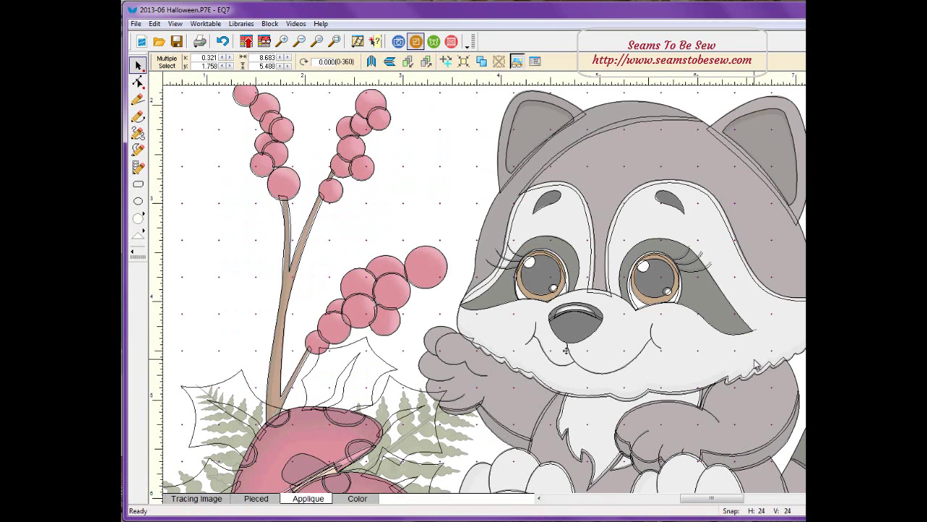
{"action": "left_click", "coordinate": [335, 42]}
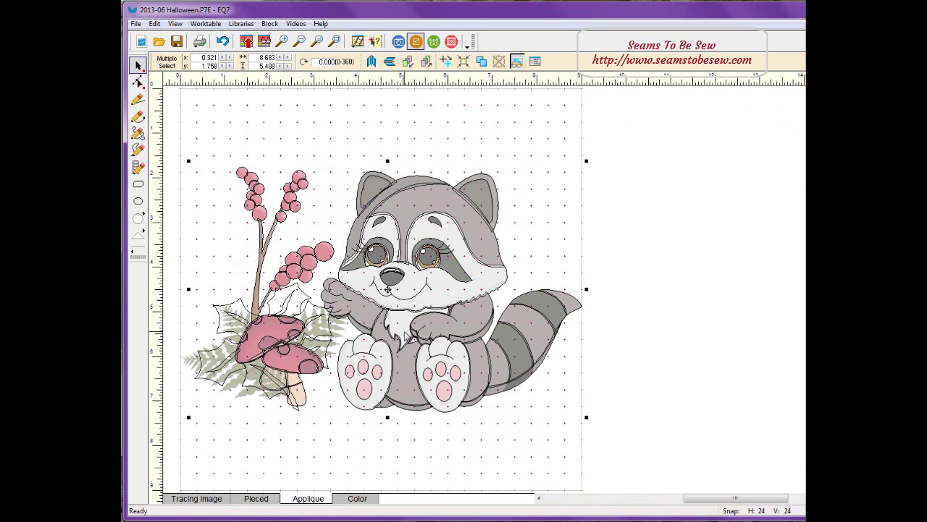